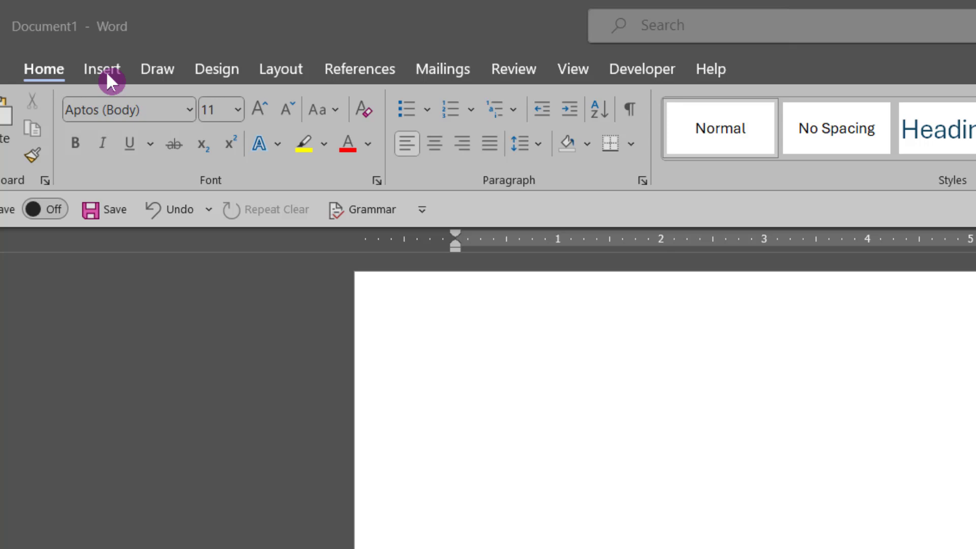
- Draw a rectangle of about 1.48 by 1.52 inches near the page's top-left
{"action": "left_click", "coordinate": [99, 67]}
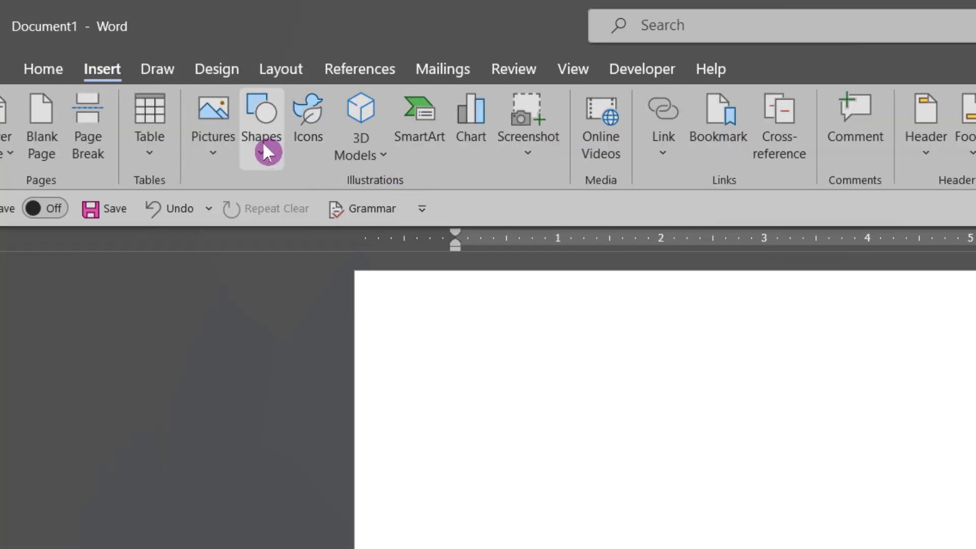
{"action": "left_click", "coordinate": [265, 158]}
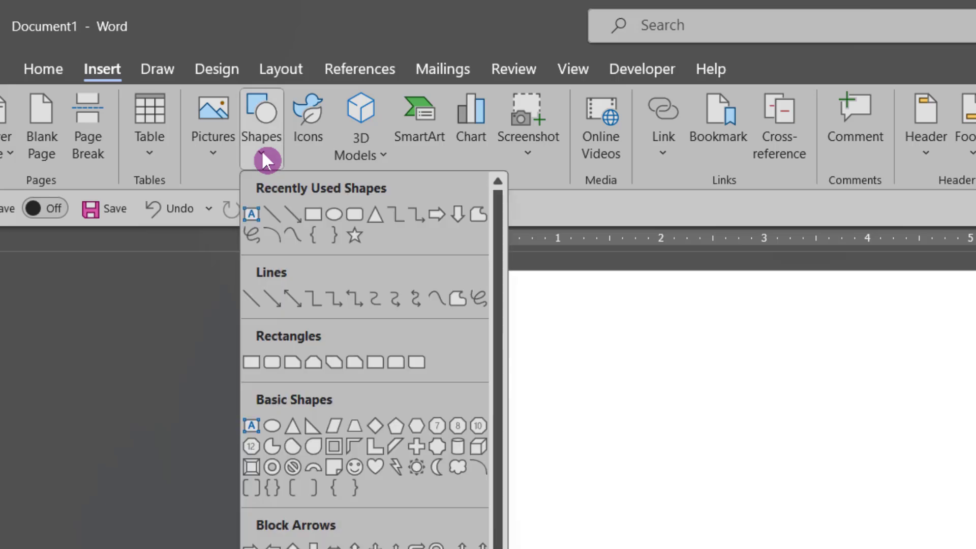
{"action": "left_click", "coordinate": [314, 214]}
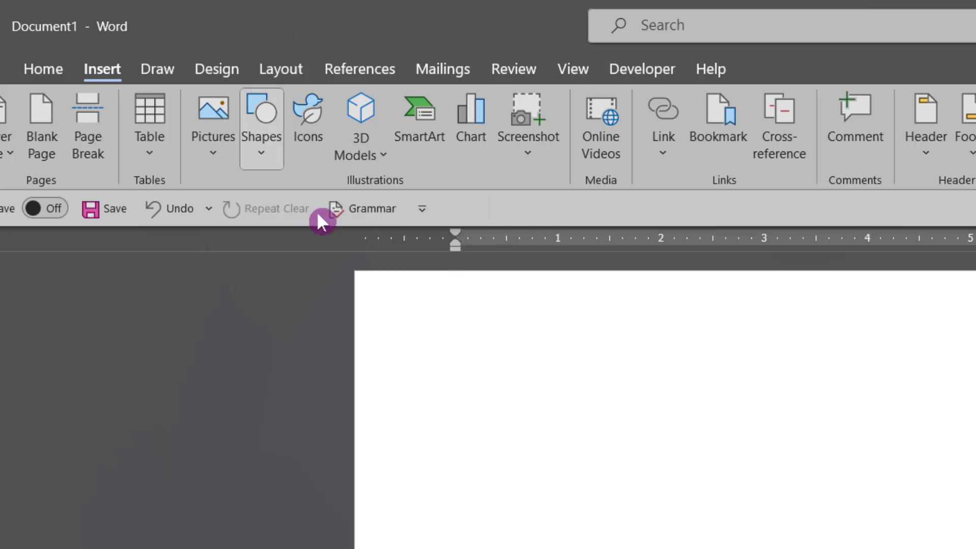
{"action": "left_click_drag", "start_coordinate": [410, 323], "coordinate": [566, 482]}
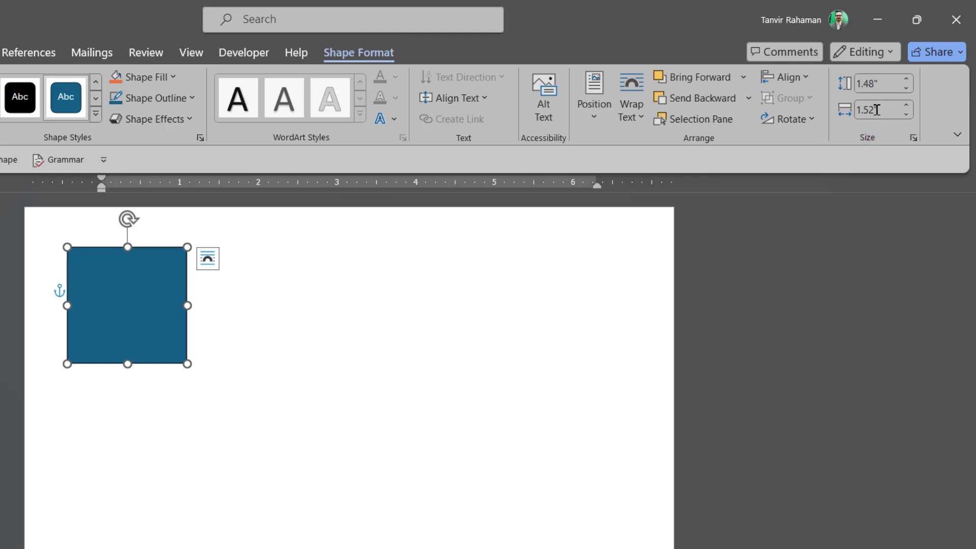
- Apply a 1.25-inch width to the rectangle, keeping its 1.48-inch height
{"action": "key", "text": "Return"}
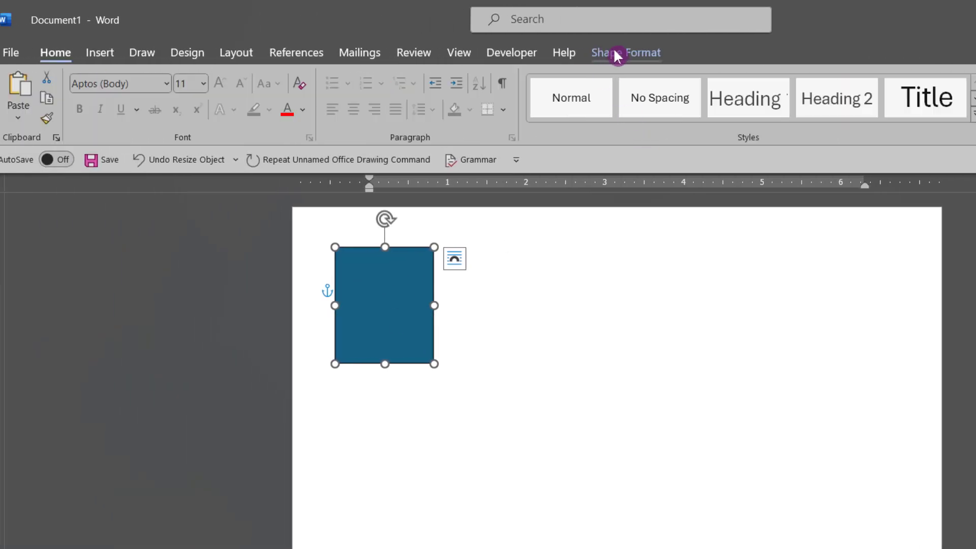
- Use the file 1001.png as the rectangle's picture fill
{"action": "left_click", "coordinate": [613, 49]}
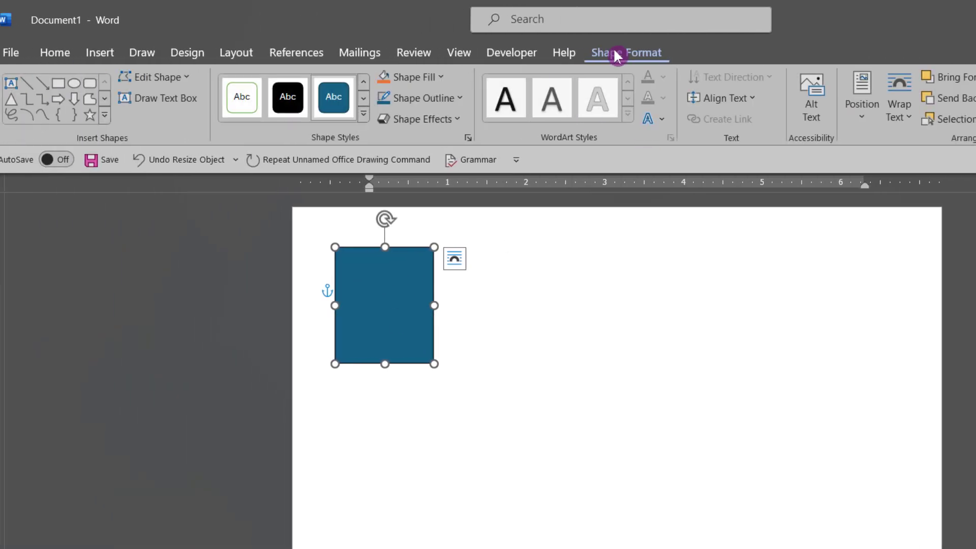
{"action": "left_click", "coordinate": [440, 78]}
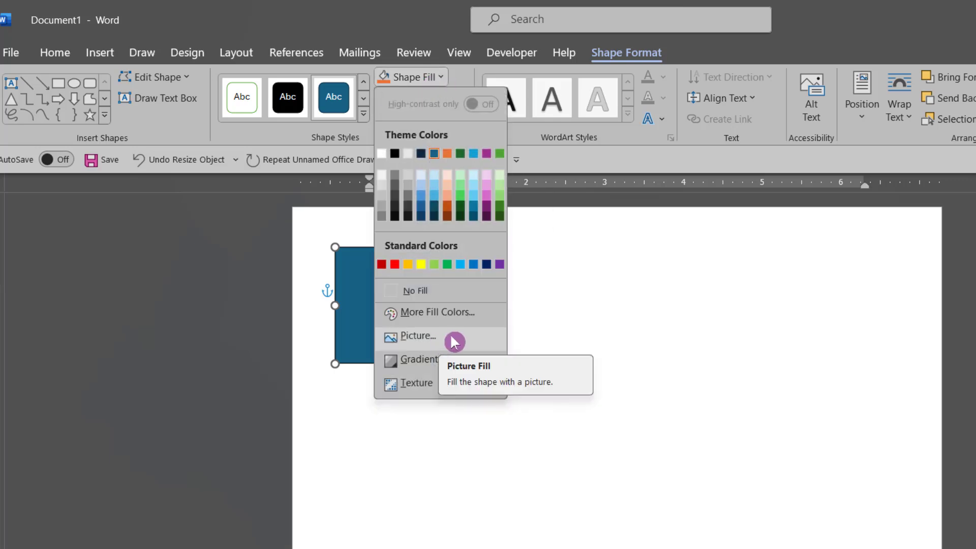
{"action": "left_click", "coordinate": [423, 333]}
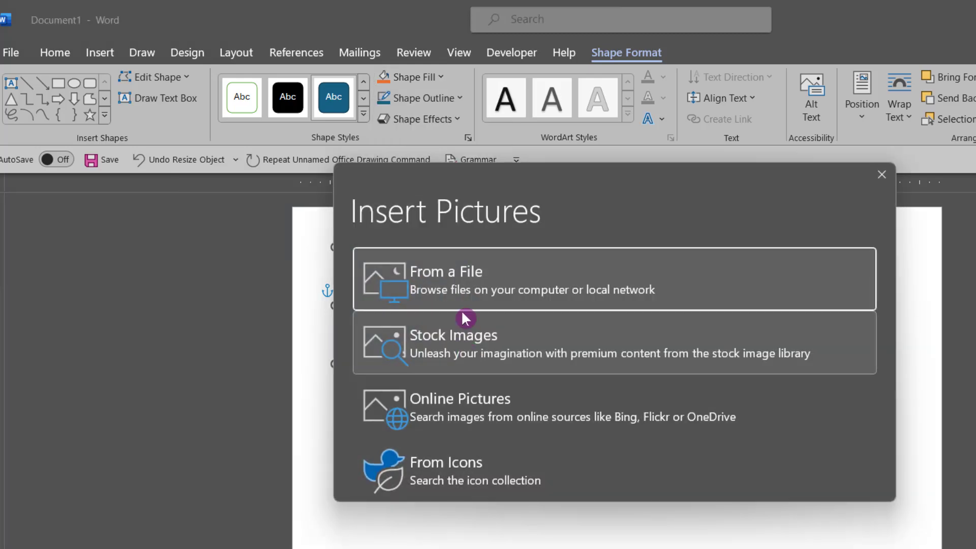
{"action": "left_click", "coordinate": [462, 290]}
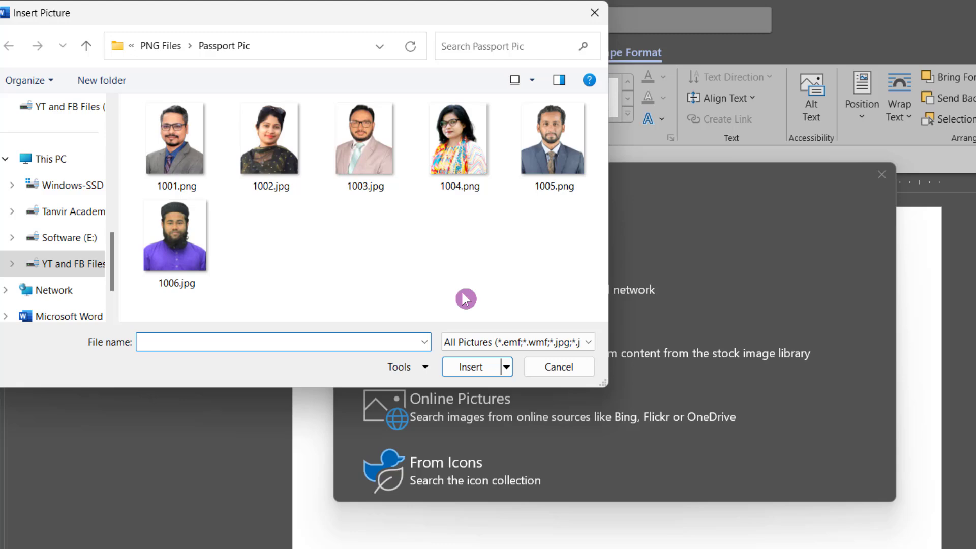
{"action": "left_click", "coordinate": [181, 151]}
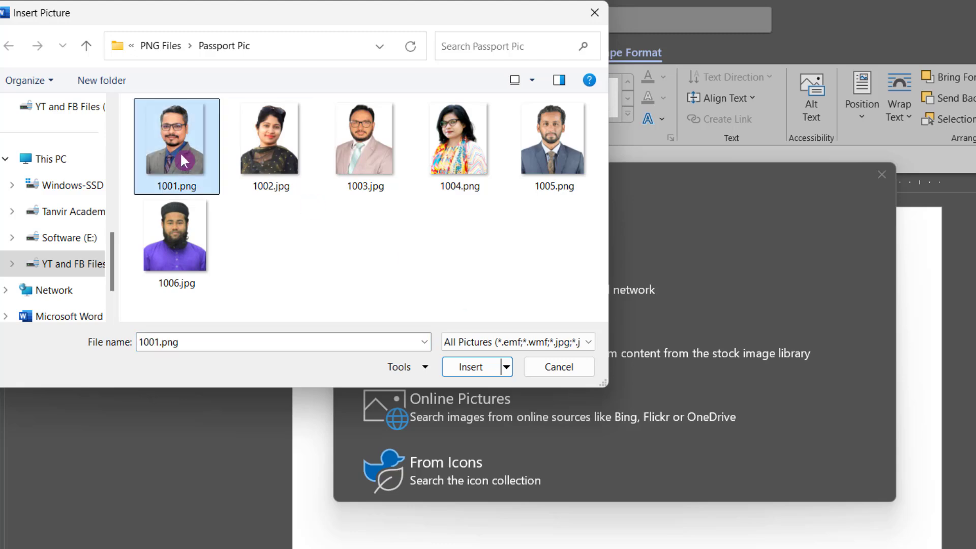
{"action": "left_click", "coordinate": [477, 367]}
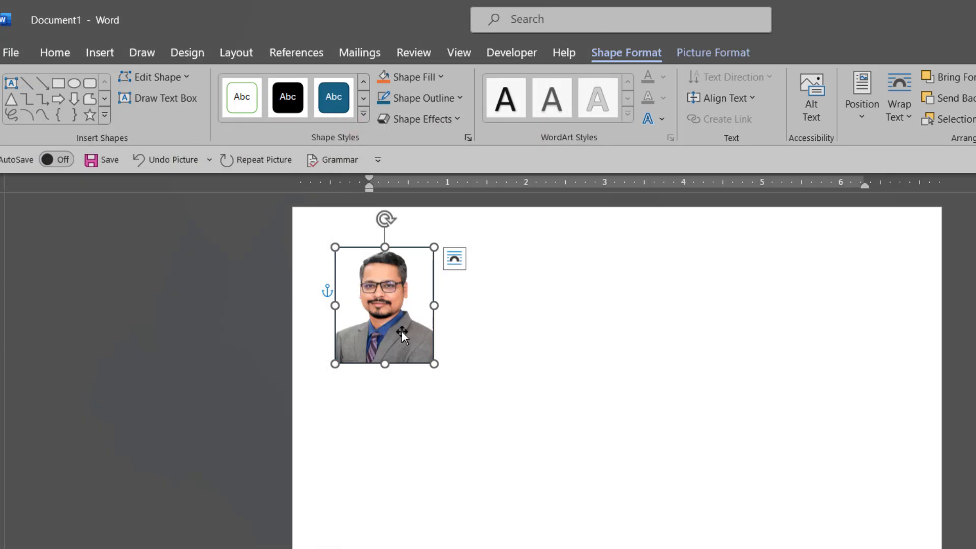
- Set the photo shape's outline colour to Black from Theme Colors
{"action": "left_click", "coordinate": [458, 97]}
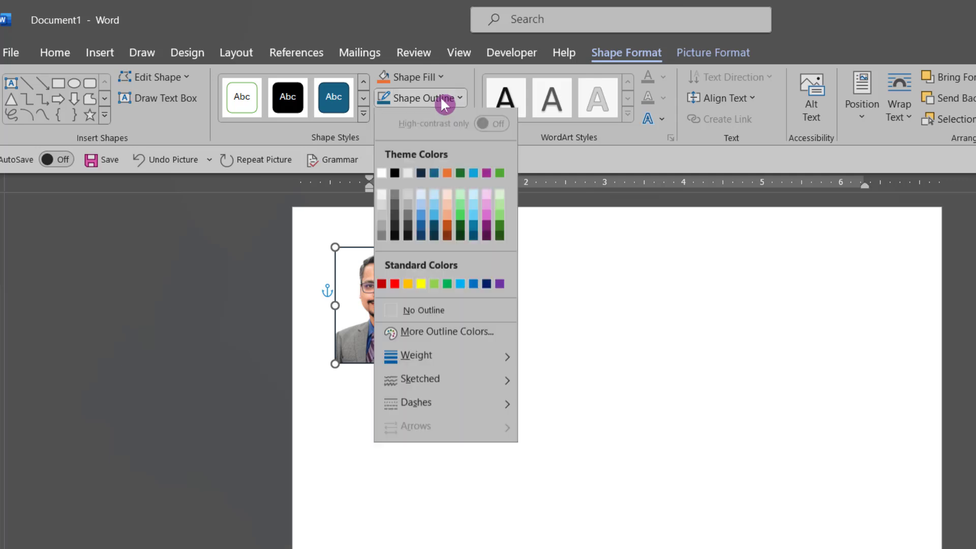
{"action": "left_click", "coordinate": [396, 175]}
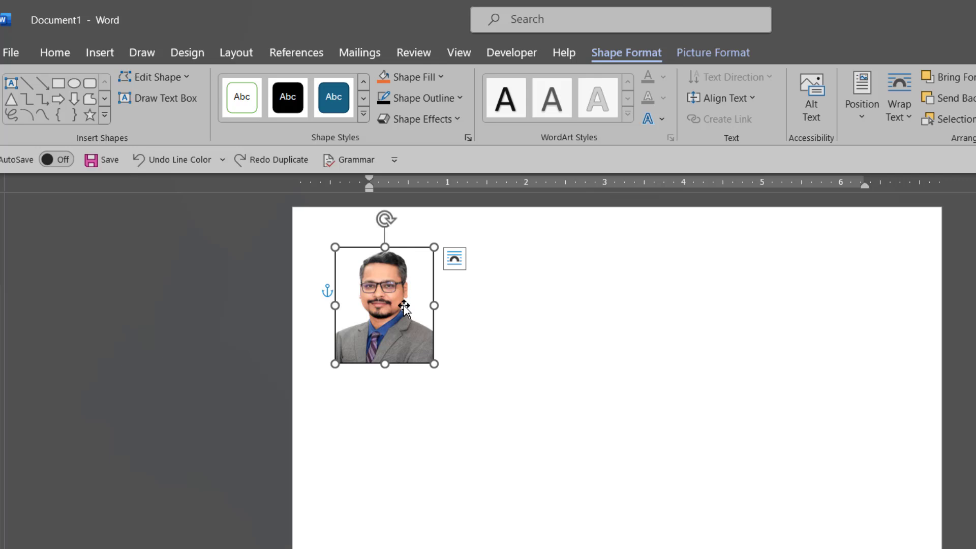
- Duplicate the outlined photo and position the copy beside the original
{"action": "key", "text": "ctrl+d"}
{"action": "left_click_drag", "start_coordinate": [405, 352], "coordinate": [509, 338]}
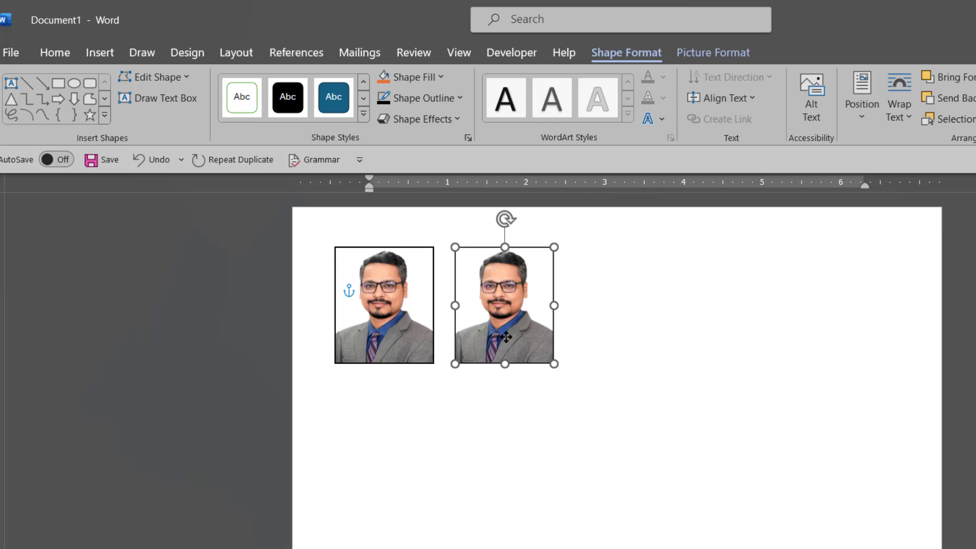
{"action": "key", "text": "Left"}
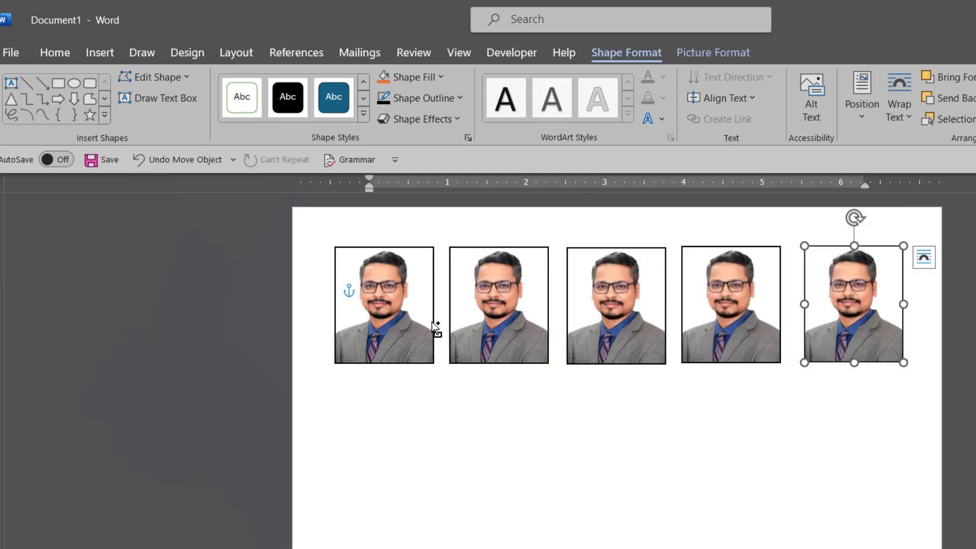
- Select all the photos in the top row together
{"action": "left_click", "coordinate": [415, 328], "text": "shift"}
{"action": "left_click", "coordinate": [525, 335], "text": "shift"}
{"action": "left_click", "coordinate": [611, 341], "text": "shift"}
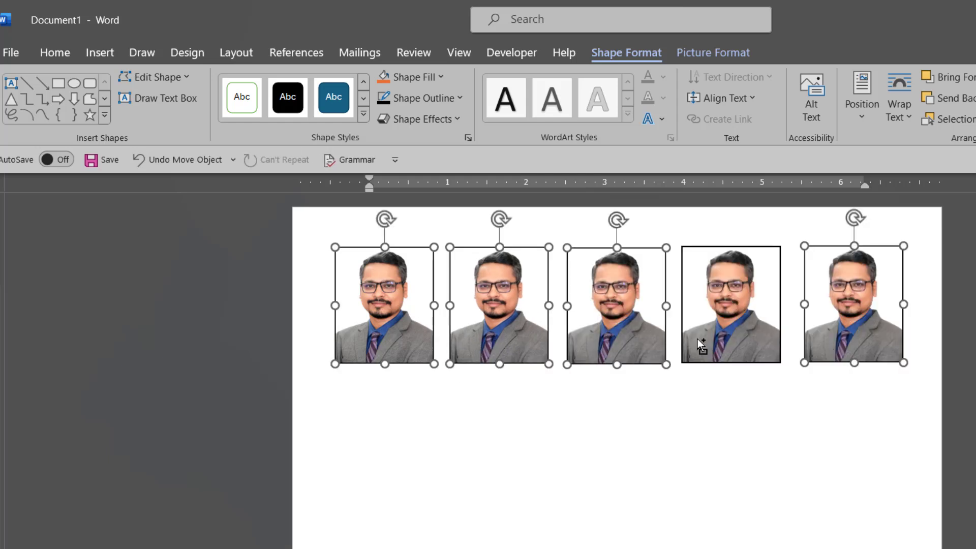
{"action": "left_click", "coordinate": [721, 341], "text": "shift"}
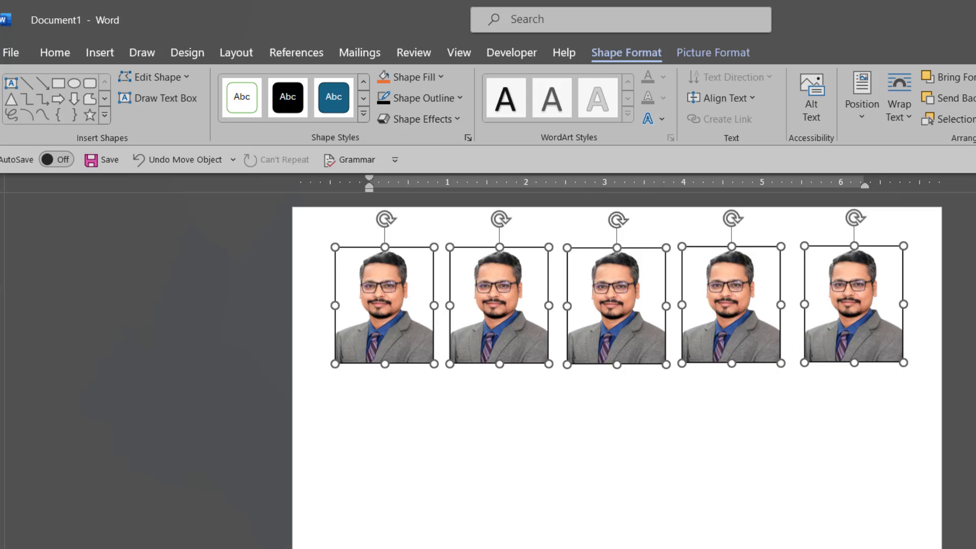
- Align the five photos by their middles and distribute them evenly horizontally
{"action": "left_click", "coordinate": [715, 50]}
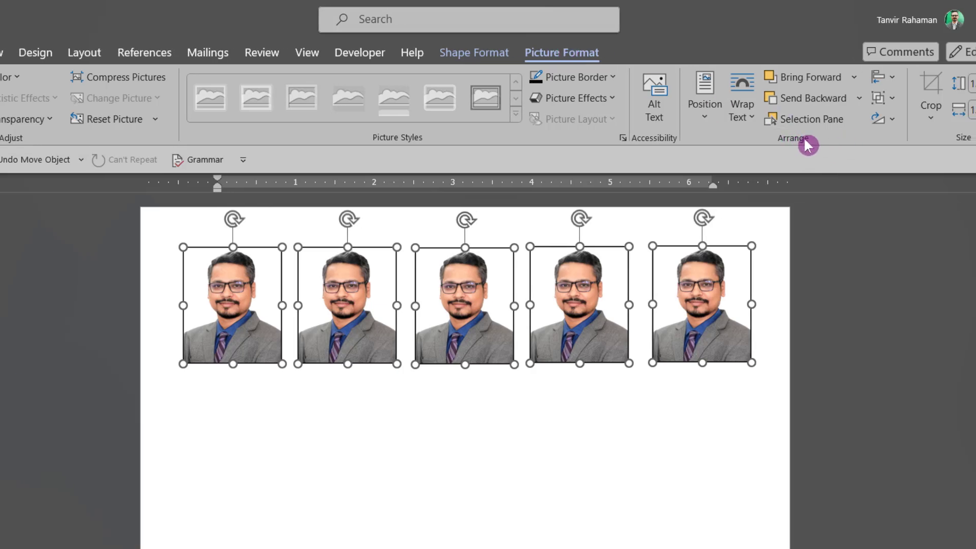
{"action": "left_click", "coordinate": [888, 77]}
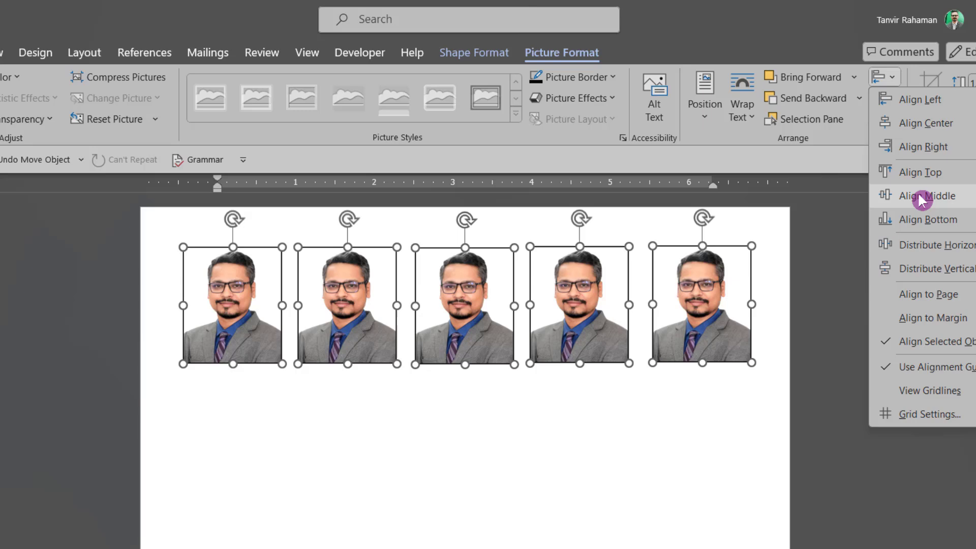
{"action": "left_click", "coordinate": [922, 196]}
{"action": "left_click", "coordinate": [885, 78]}
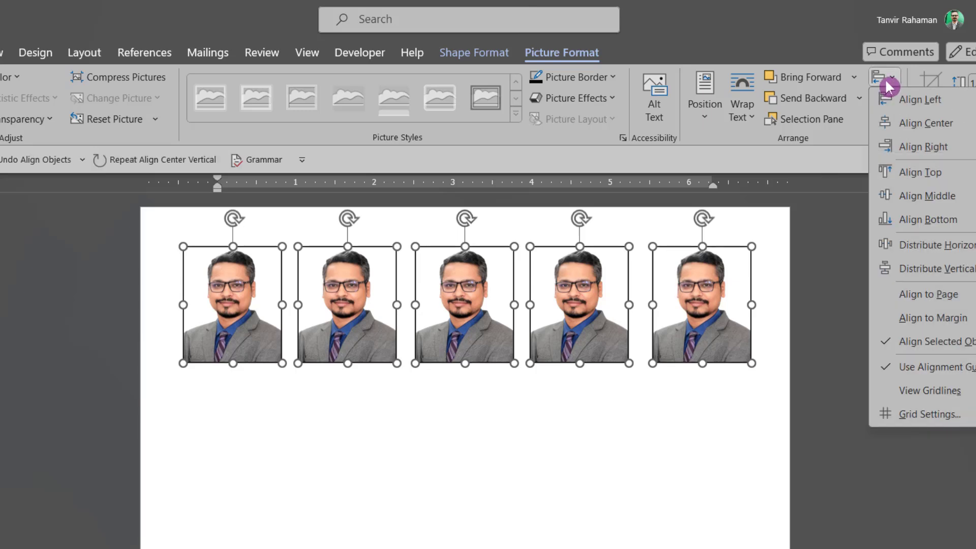
{"action": "left_click", "coordinate": [929, 247]}
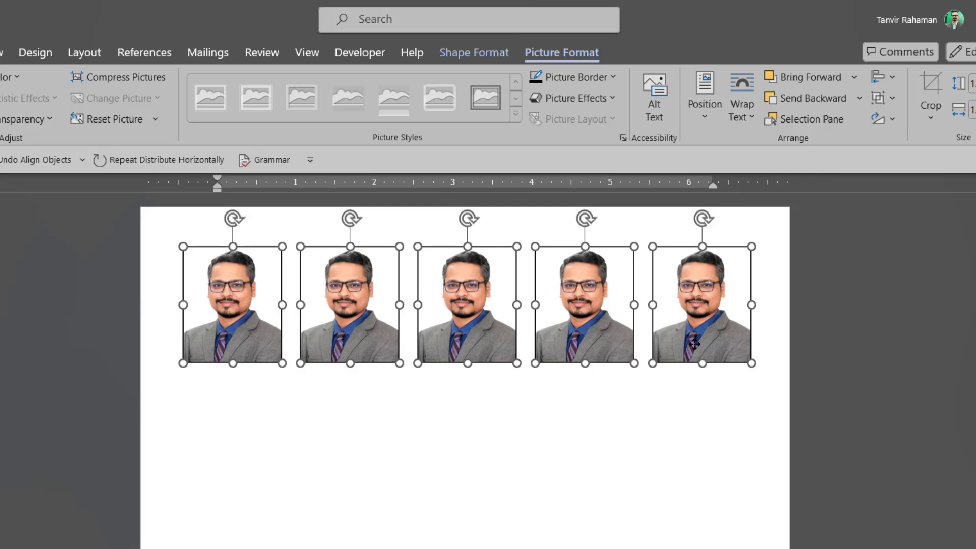
{"action": "left_click_drag", "start_coordinate": [696, 344], "coordinate": [692, 345]}
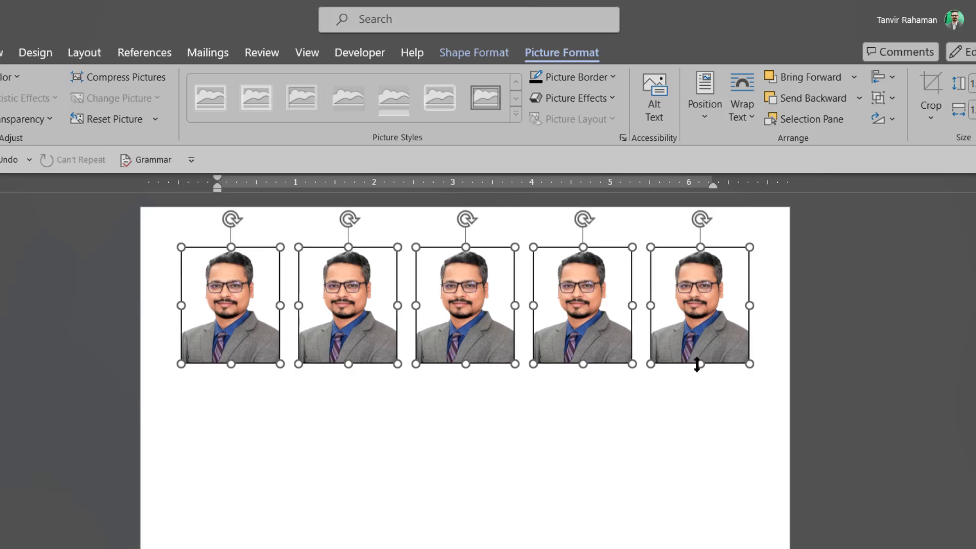
- Duplicate the row twice, moving the first copy below the original row
{"action": "key", "text": "ctrl+d"}
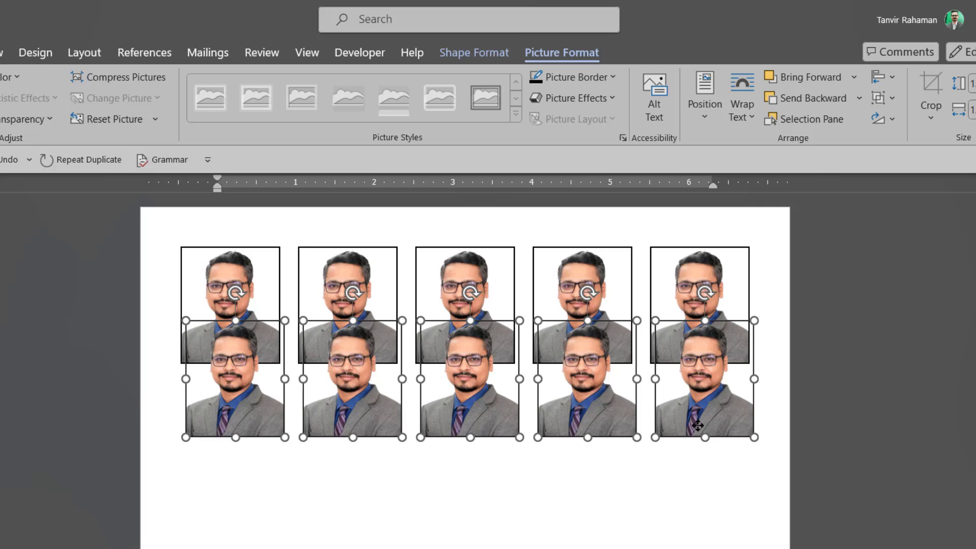
{"action": "left_click_drag", "start_coordinate": [708, 359], "coordinate": [696, 538]}
{"action": "key", "text": "ctrl+d"}
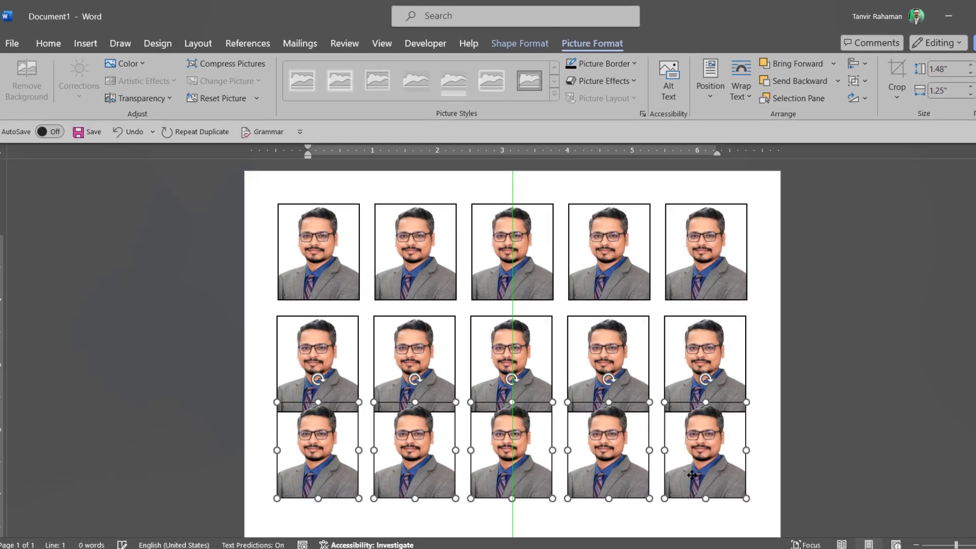
- Show the Print preview of the A4 page with its fifteen photos
{"action": "left_click", "coordinate": [21, 43]}
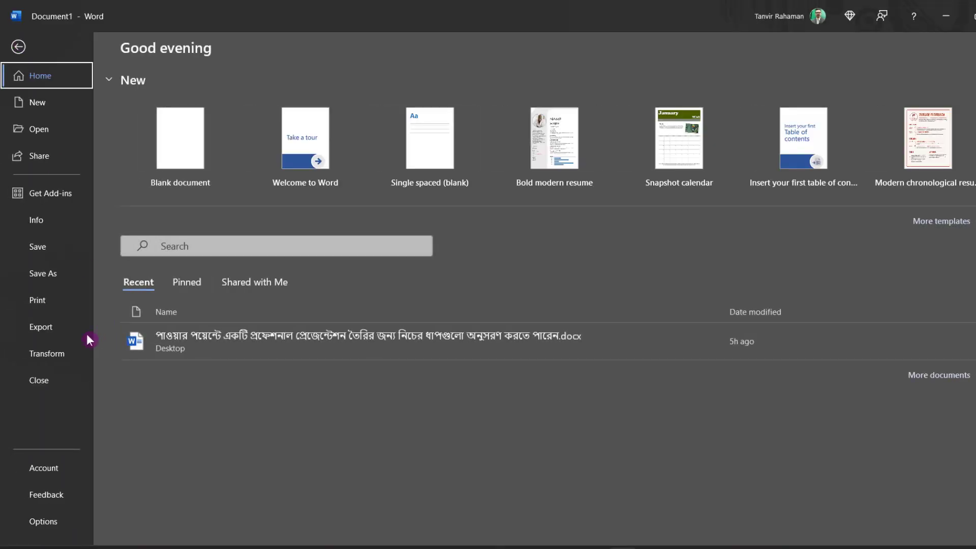
{"action": "left_click", "coordinate": [43, 303]}
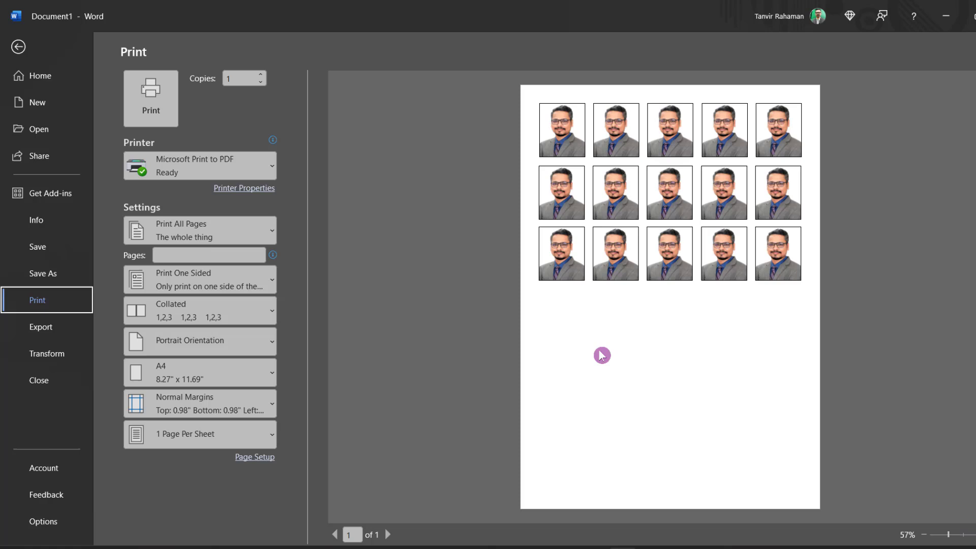